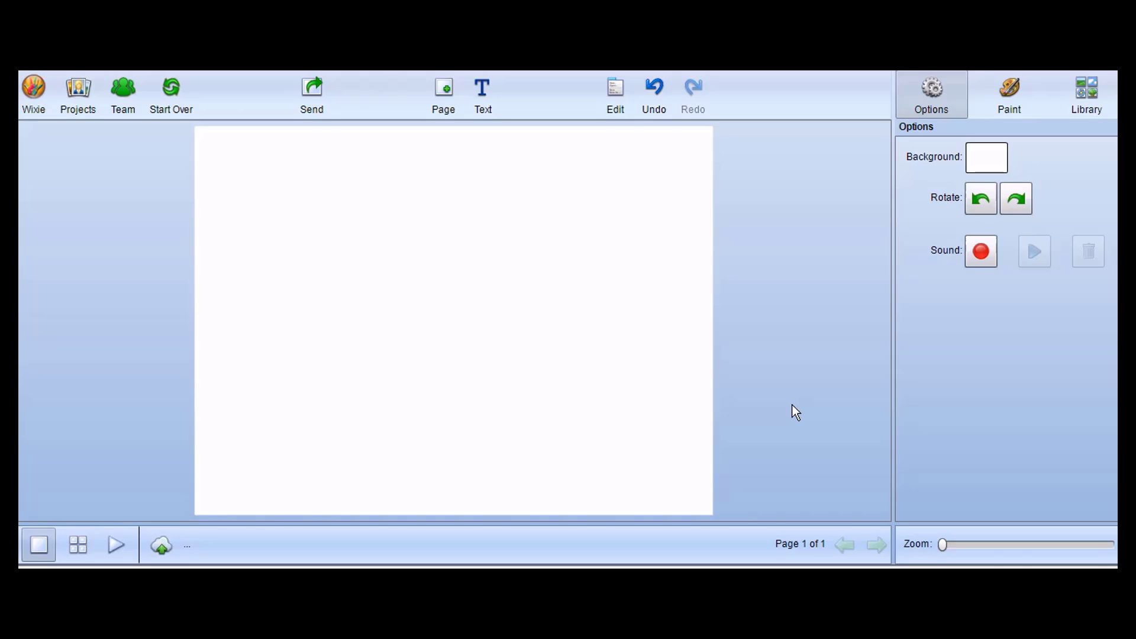
# Draw an unfilled black rectangle with the thinnest outline low on the canvas, and a matching triangle in the upper-right area.
pyautogui.click(1016, 108)
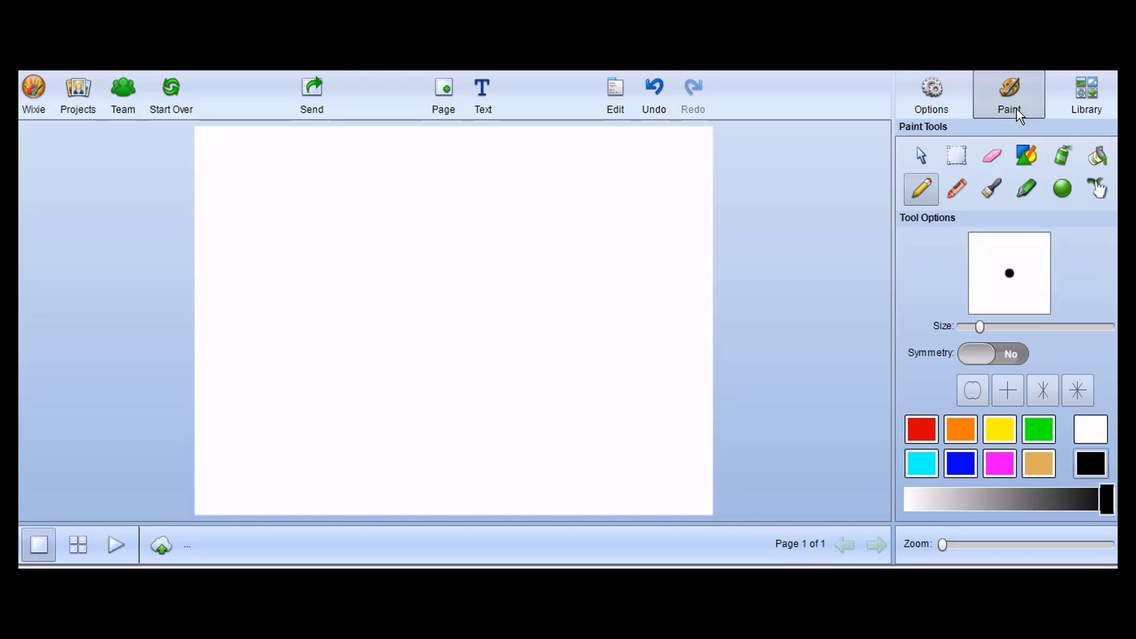
pyautogui.click(1029, 156)
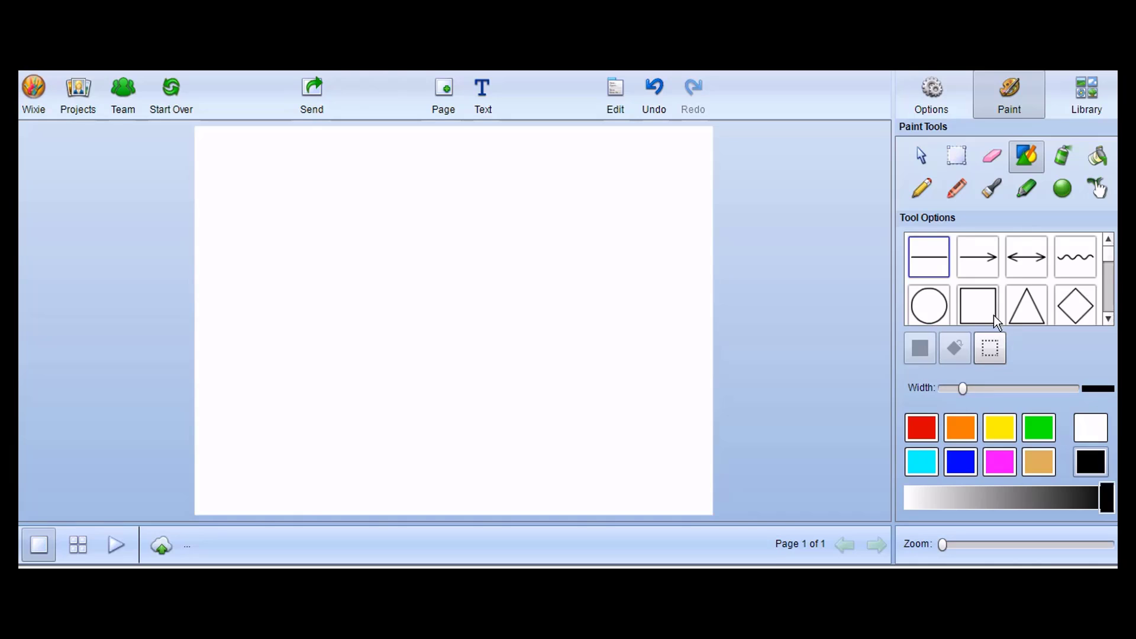
pyautogui.click(977, 305)
pyautogui.moveTo(430, 228); pyautogui.dragTo(465, 251)
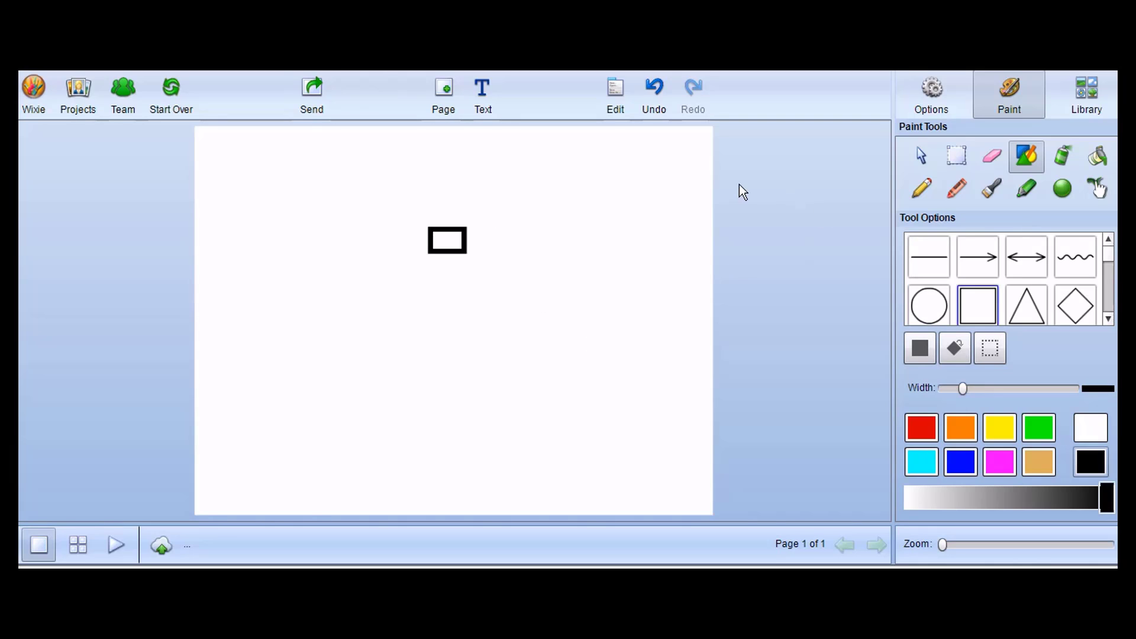
pyautogui.click(660, 112)
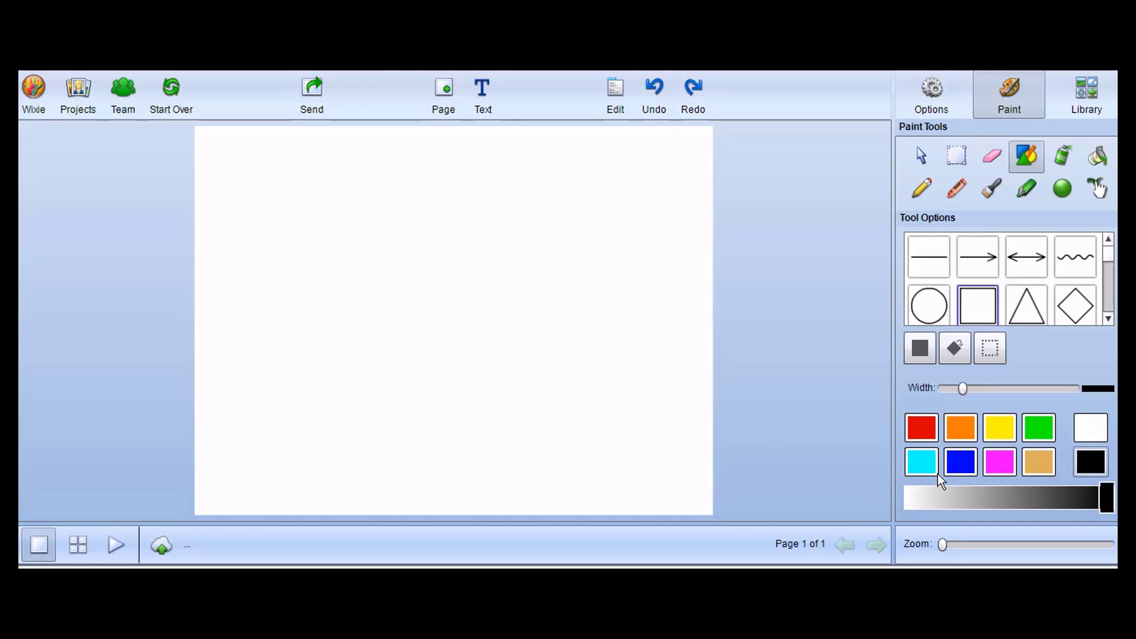
pyautogui.moveTo(964, 390); pyautogui.dragTo(942, 386)
pyautogui.moveTo(319, 328); pyautogui.dragTo(435, 461)
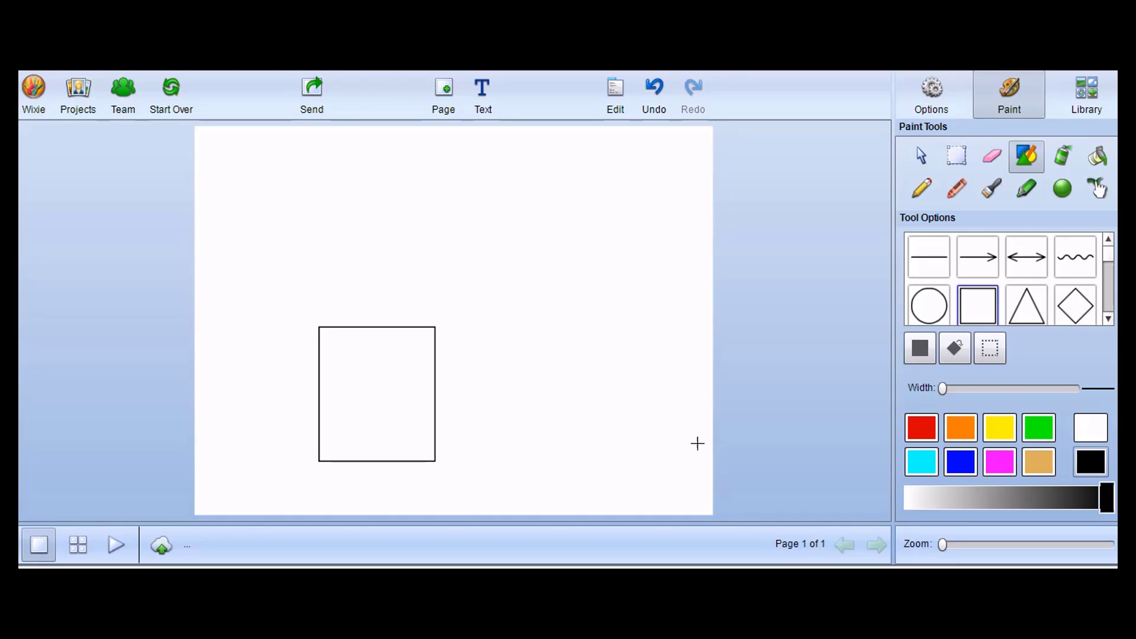
pyautogui.click(1027, 312)
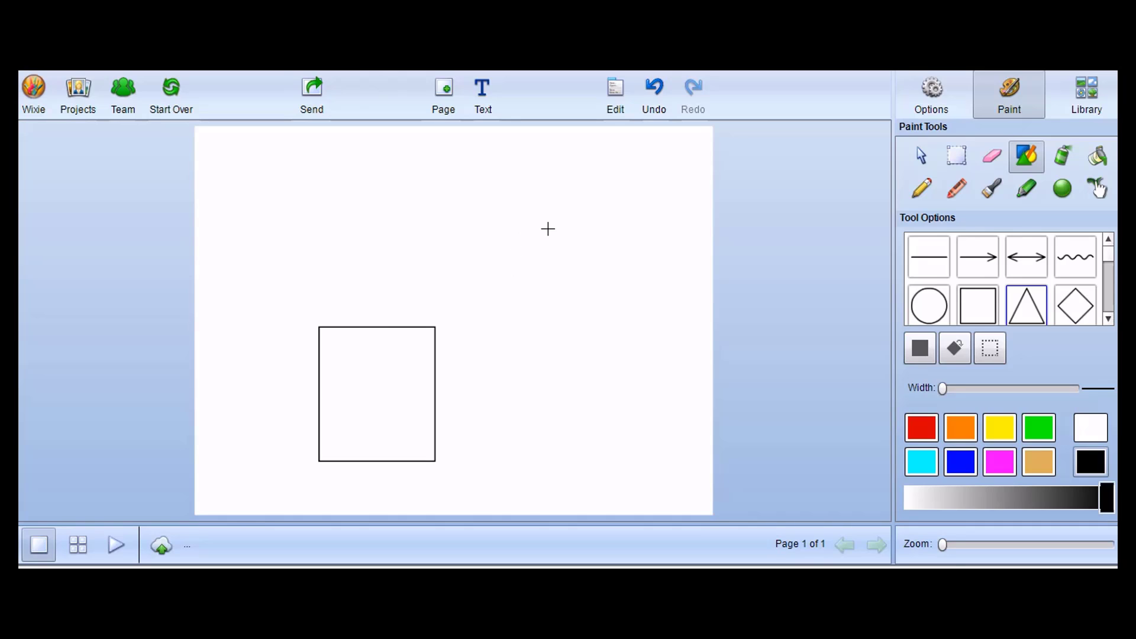
pyautogui.moveTo(537, 198)
pyautogui.mouseDown()
pyautogui.moveTo(570, 262)
pyautogui.moveTo(679, 325)
pyautogui.mouseUp()
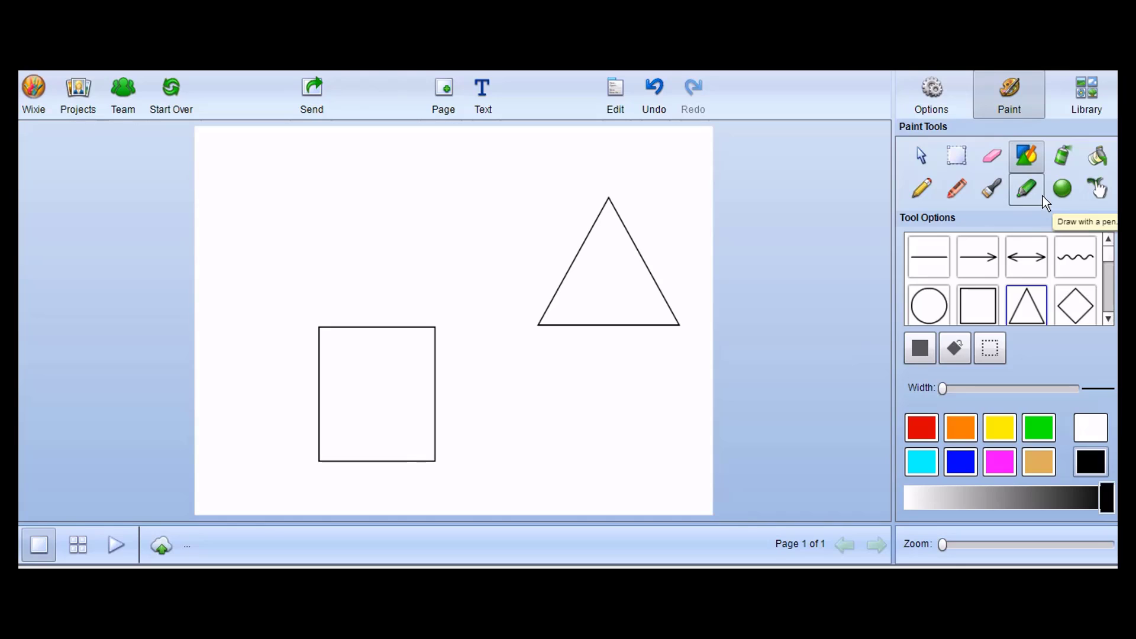
# Try a rectangular selection around only the lower part of the triangle, move it down, and undo the move.
pyautogui.click(957, 159)
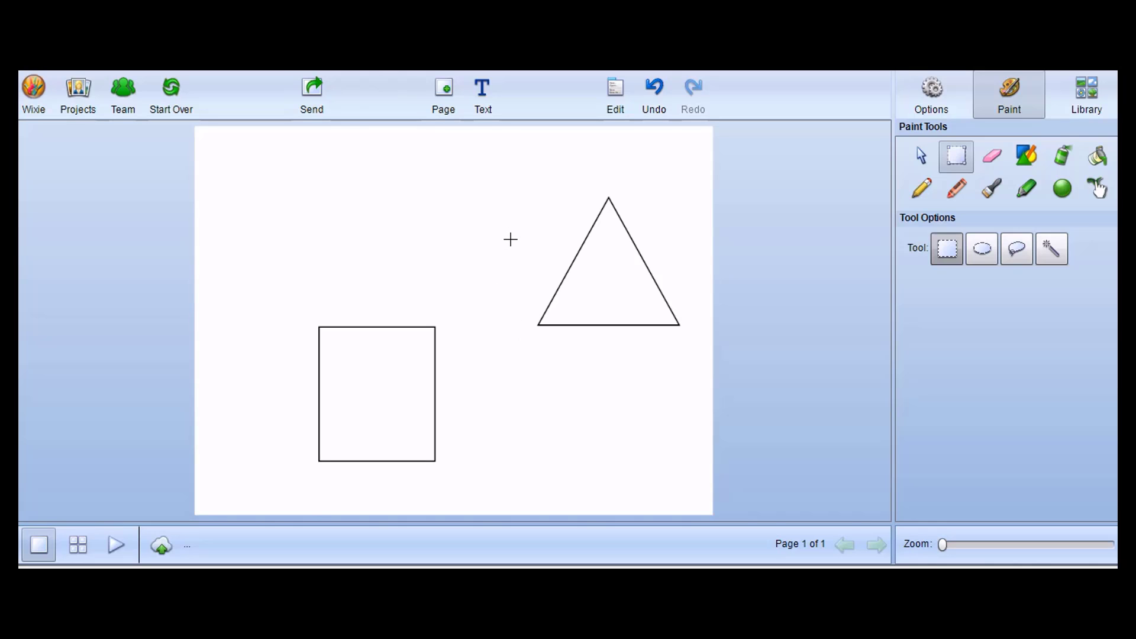
pyautogui.moveTo(509, 239); pyautogui.dragTo(696, 348)
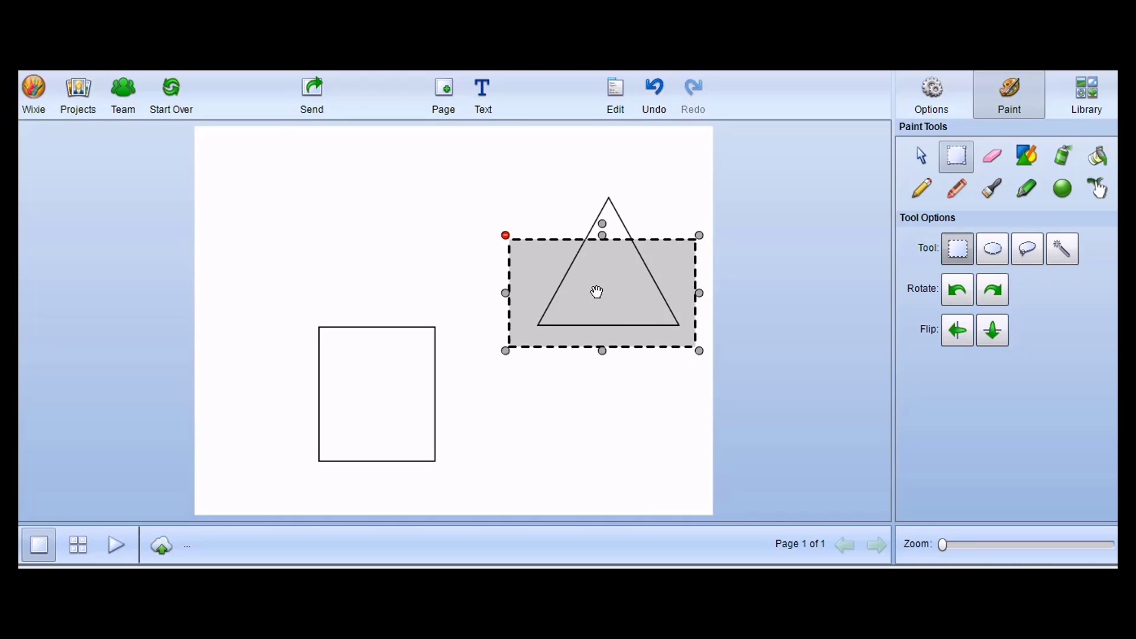
pyautogui.moveTo(596, 291); pyautogui.dragTo(598, 354)
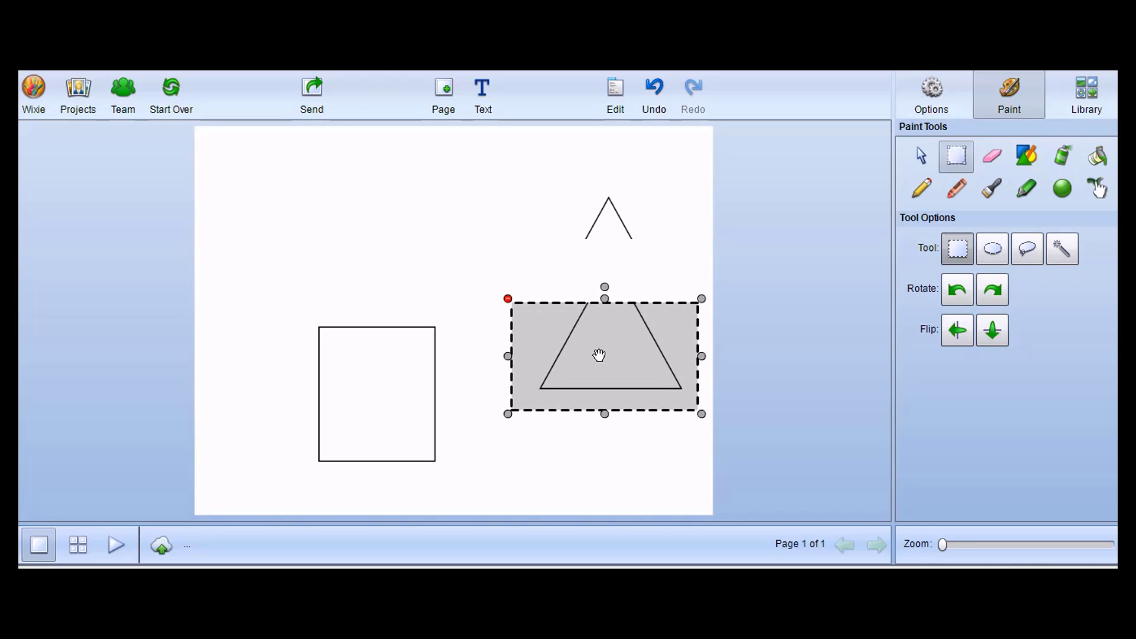
pyautogui.click(654, 94)
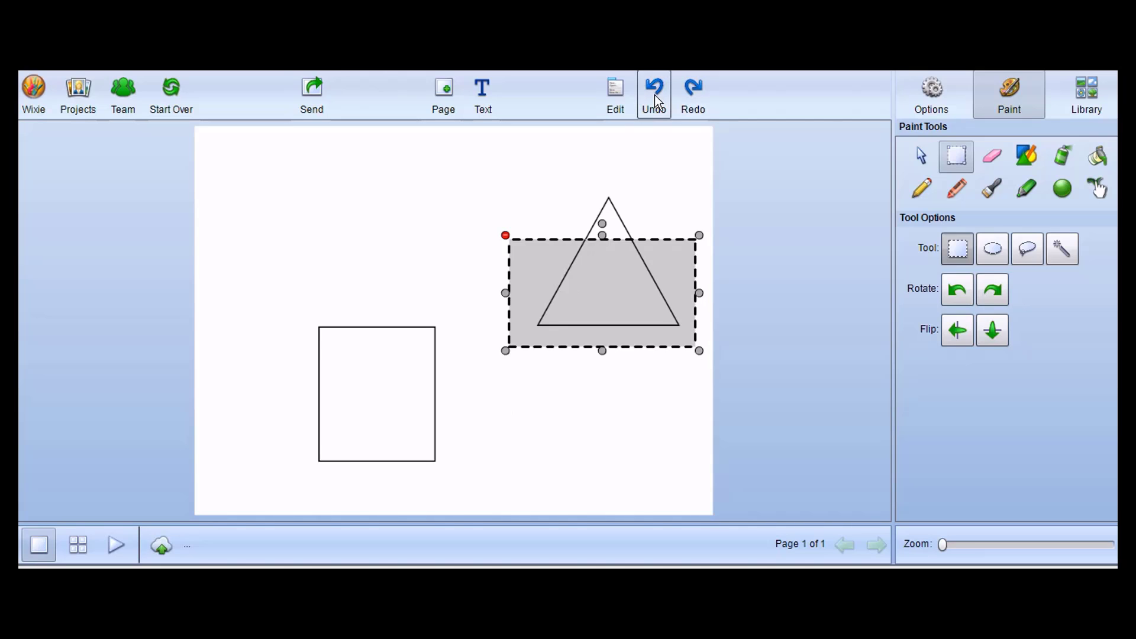
pyautogui.click(657, 157)
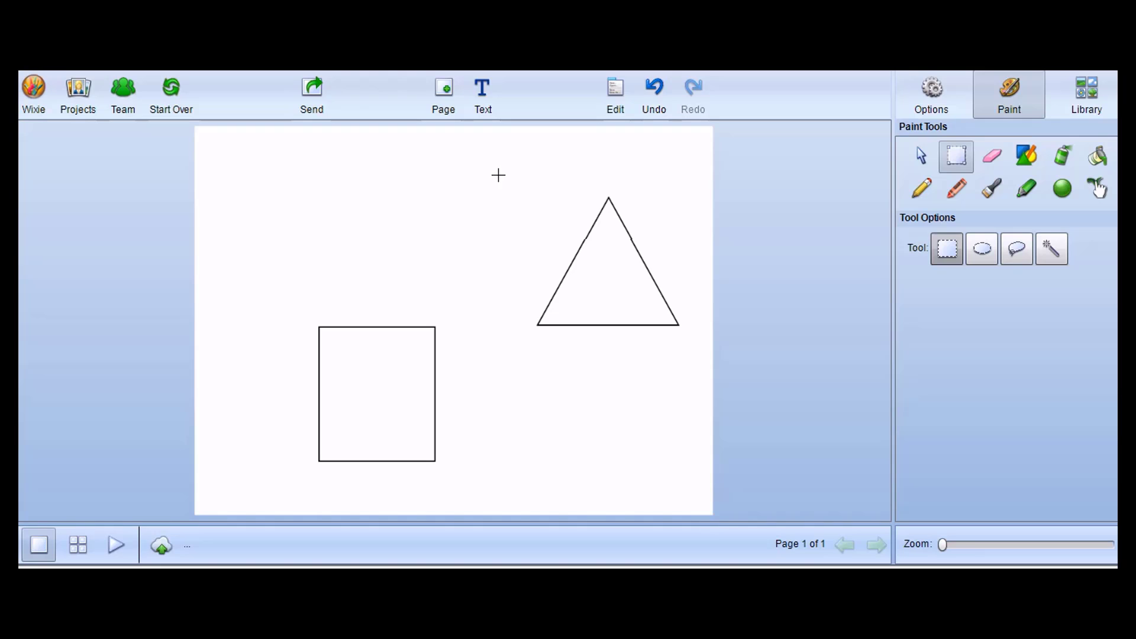
# Select the whole triangle and move it above the rectangle, nudging it down until its base meets the rectangle's upper edge.
pyautogui.moveTo(491, 163); pyautogui.dragTo(699, 362)
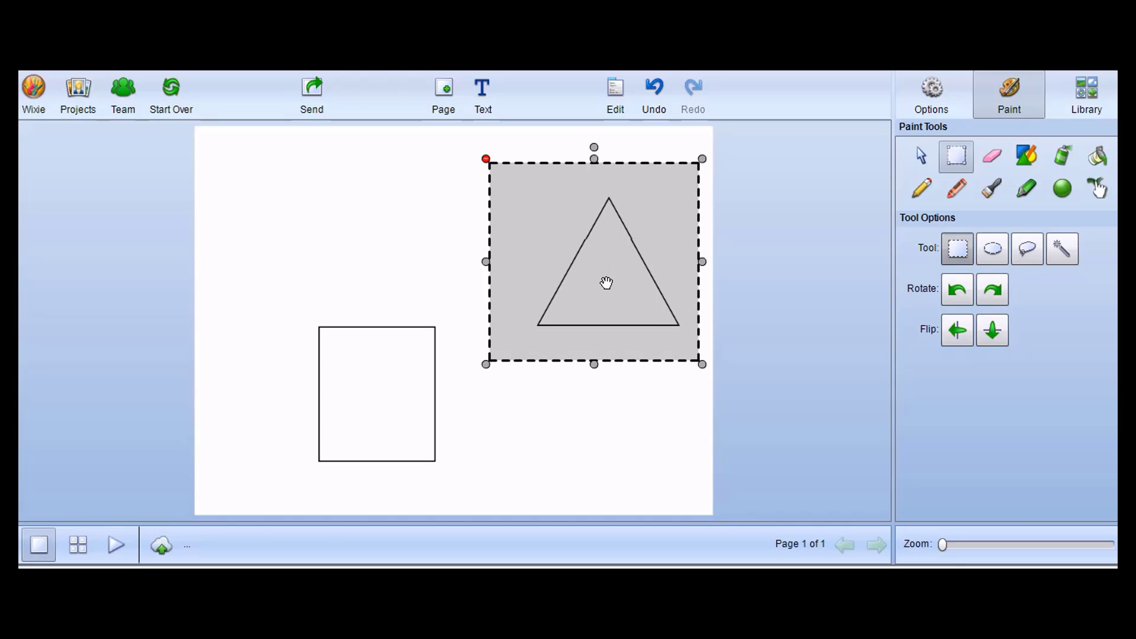
pyautogui.moveTo(606, 283); pyautogui.dragTo(374, 273)
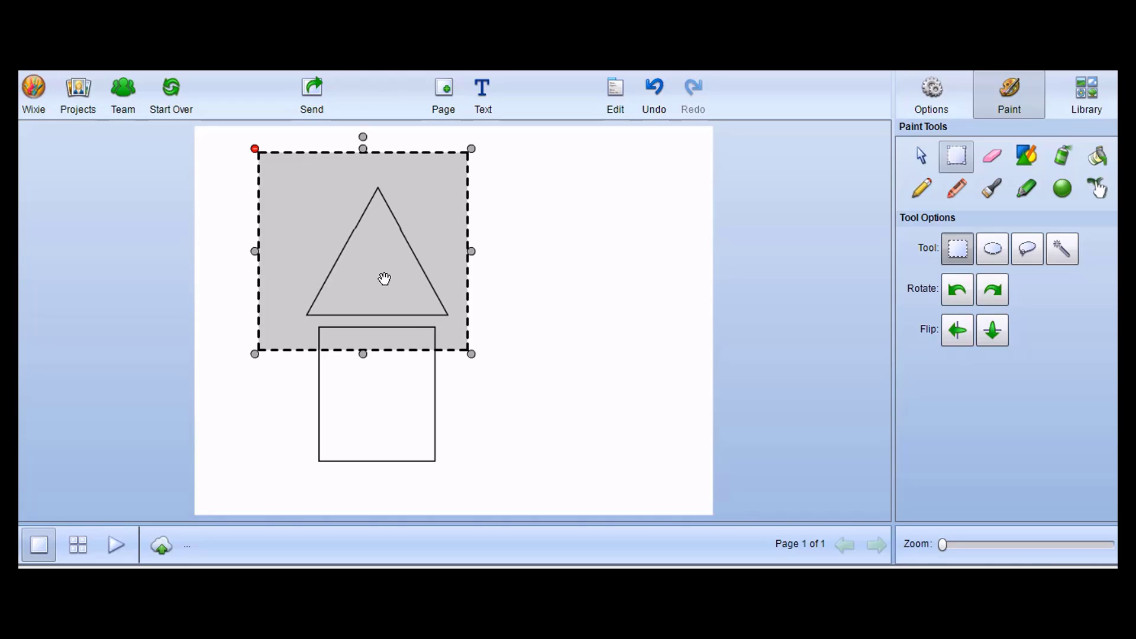
pyautogui.press('Down')
pyautogui.press('Down')
pyautogui.press('Down')
pyautogui.press('Down')
pyautogui.press('Down')
pyautogui.press('Down')
pyautogui.press('Down')
pyautogui.press('Down')
pyautogui.press('Down')
pyautogui.press('Down')
pyautogui.press('Down')
pyautogui.press('Down')
pyautogui.press('Down')
pyautogui.press('Down')
pyautogui.press('Down')
pyautogui.press('Down')
pyautogui.press('Down')
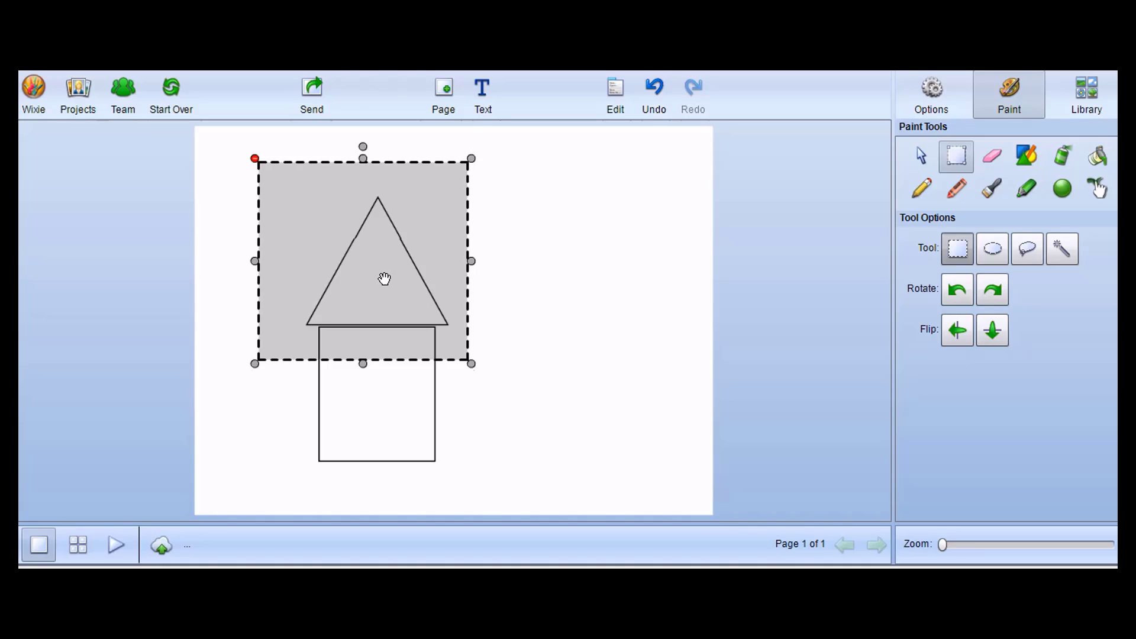
pyautogui.press('Down')
pyautogui.press('Down')
pyautogui.press('Down')
pyautogui.press('Down')
pyautogui.press('Down')
pyautogui.press('Down')
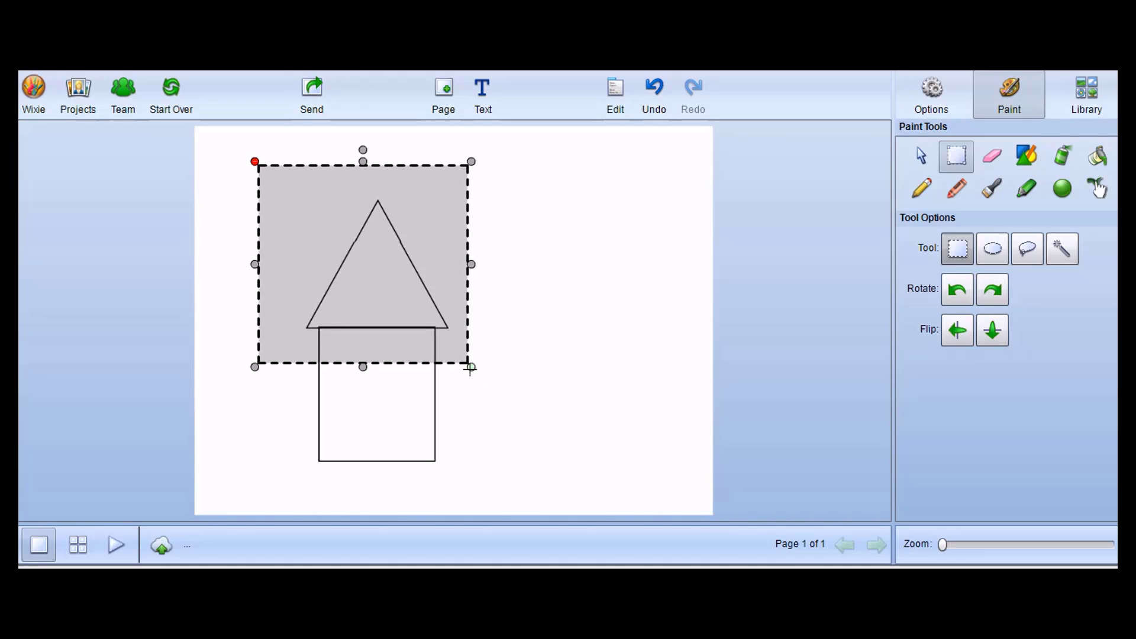
# Shrink the selected triangle slightly, then try rotating it clockwise and undo the rotation.
pyautogui.moveTo(471, 368)
pyautogui.mouseDown()
pyautogui.moveTo(490, 390)
pyautogui.moveTo(471, 366)
pyautogui.mouseUp()
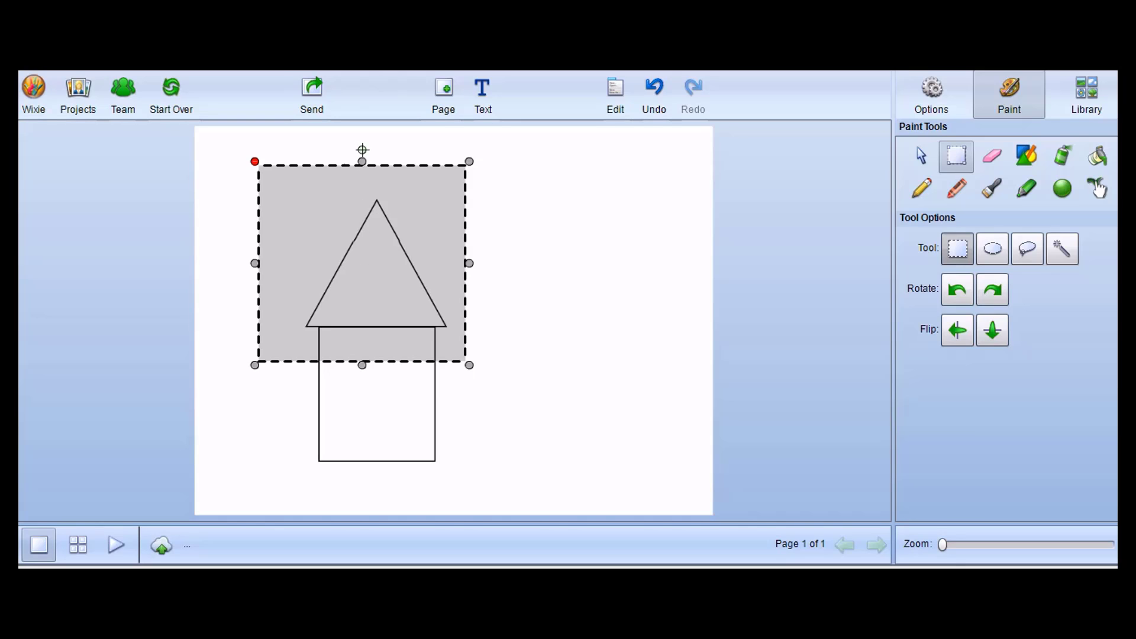
pyautogui.moveTo(362, 150); pyautogui.dragTo(388, 153)
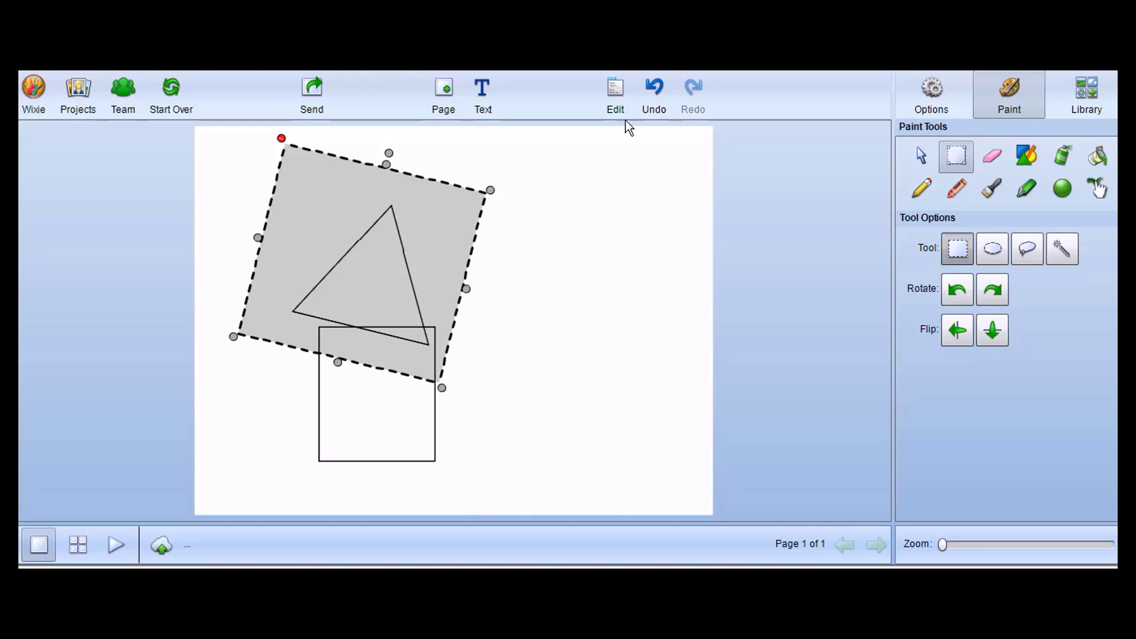
pyautogui.click(653, 97)
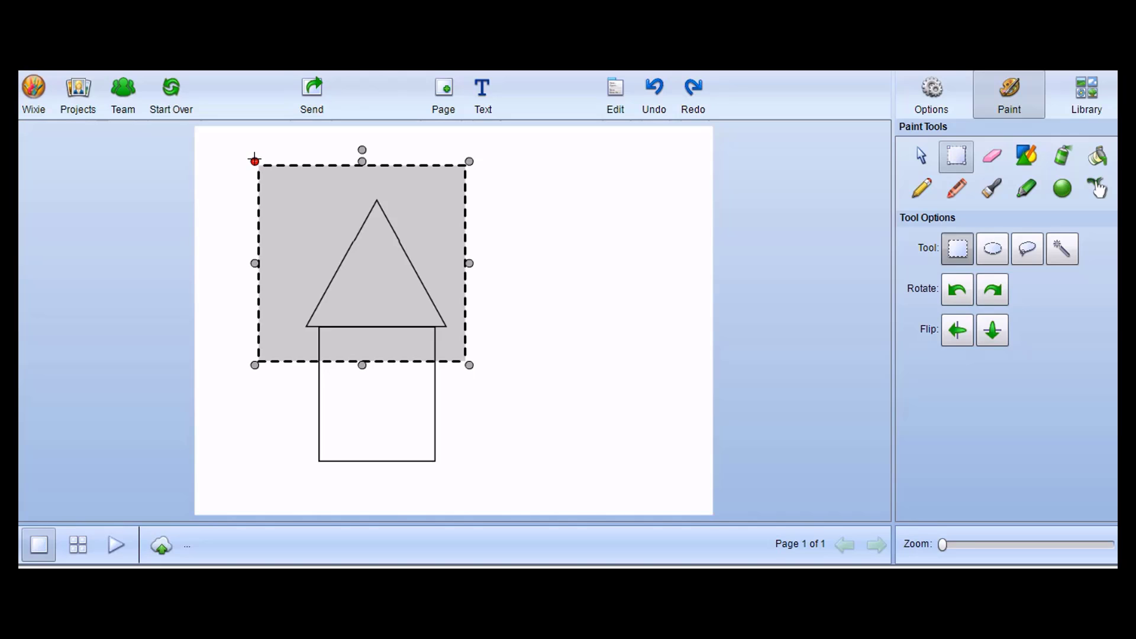
# Delete the selected triangle and undo the deletion.
pyautogui.press('Delete')
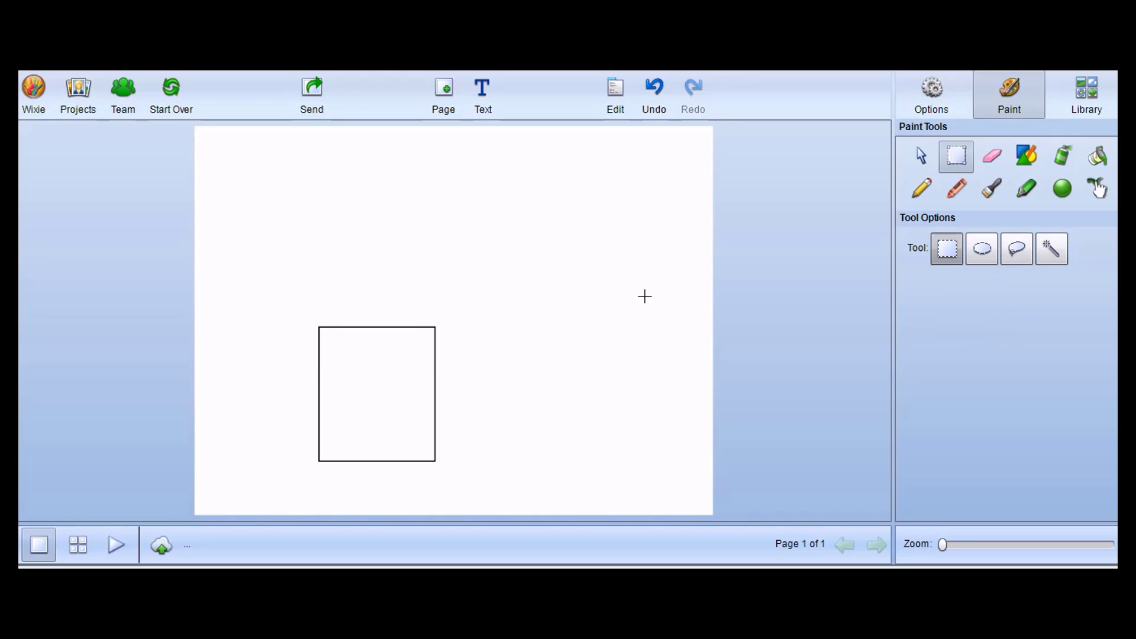
pyautogui.click(661, 111)
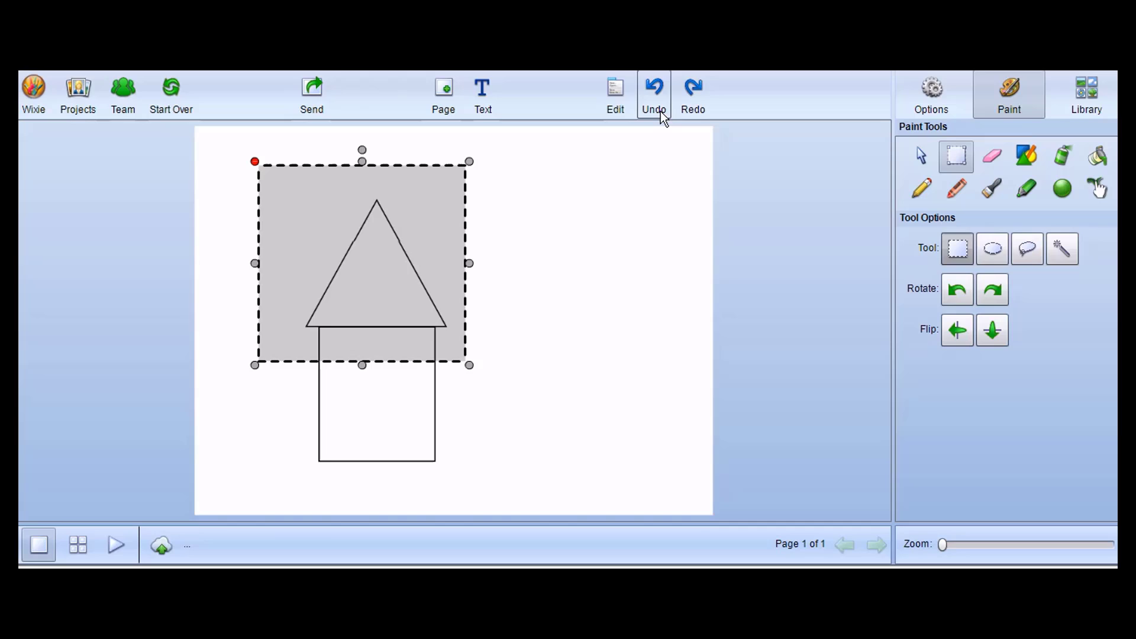
# Shift the selected triangle slightly to the right over the rectangle and deselect it to fix its position.
pyautogui.click(585, 327)
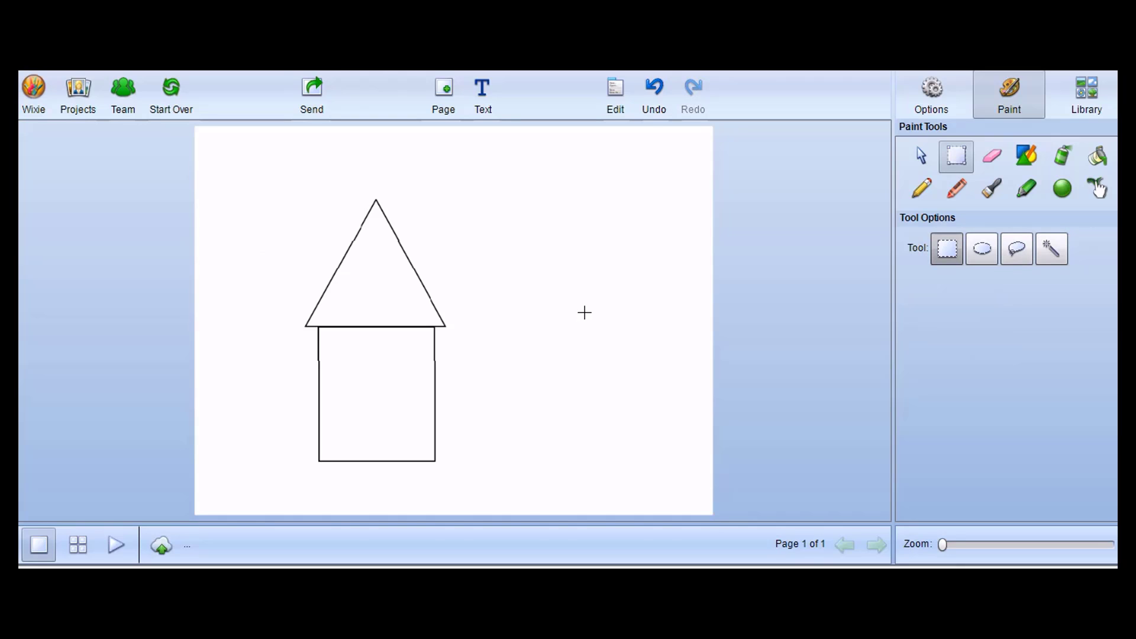
pyautogui.click(652, 111)
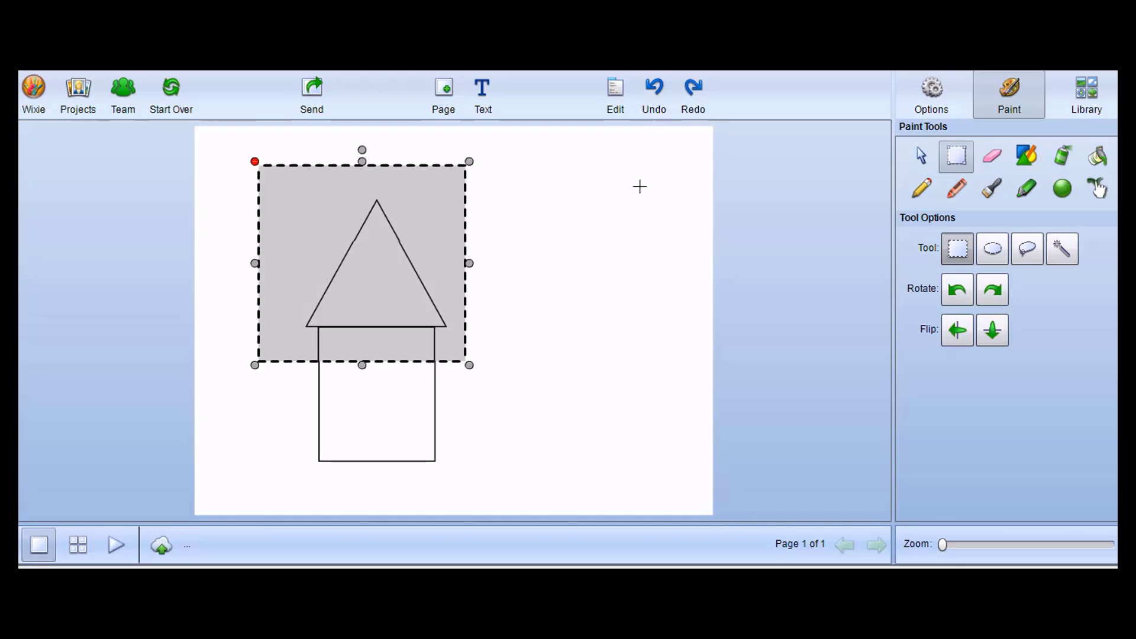
pyautogui.press('Right')
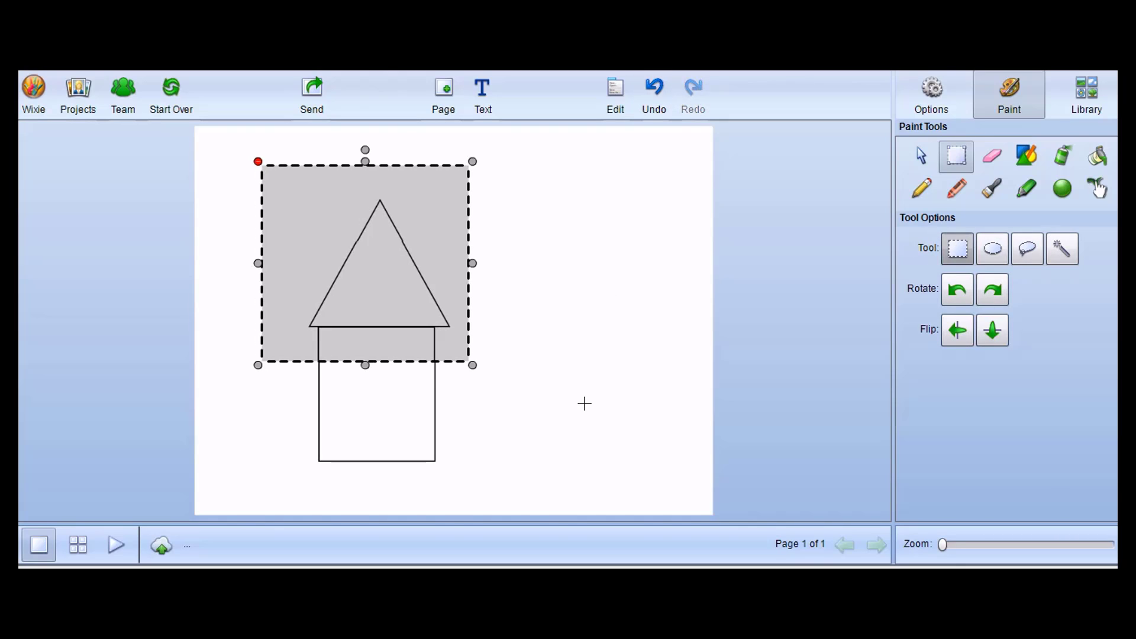
pyautogui.click(584, 403)
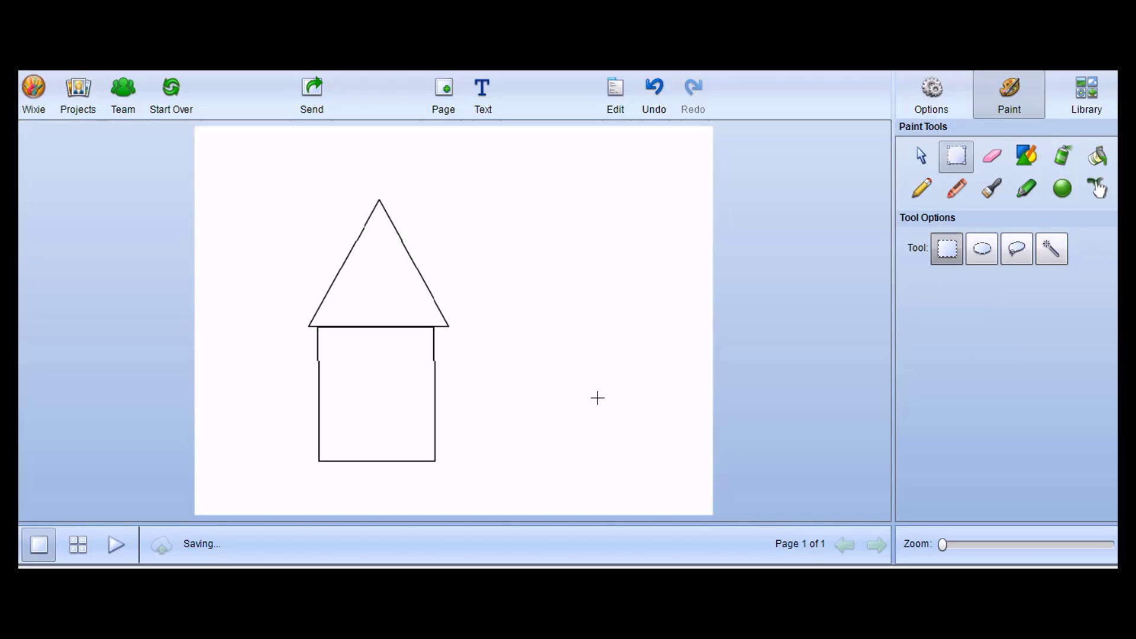
# Draw a small window freehand in the upper-left part of the house wall with a thin black pencil.
pyautogui.click(921, 194)
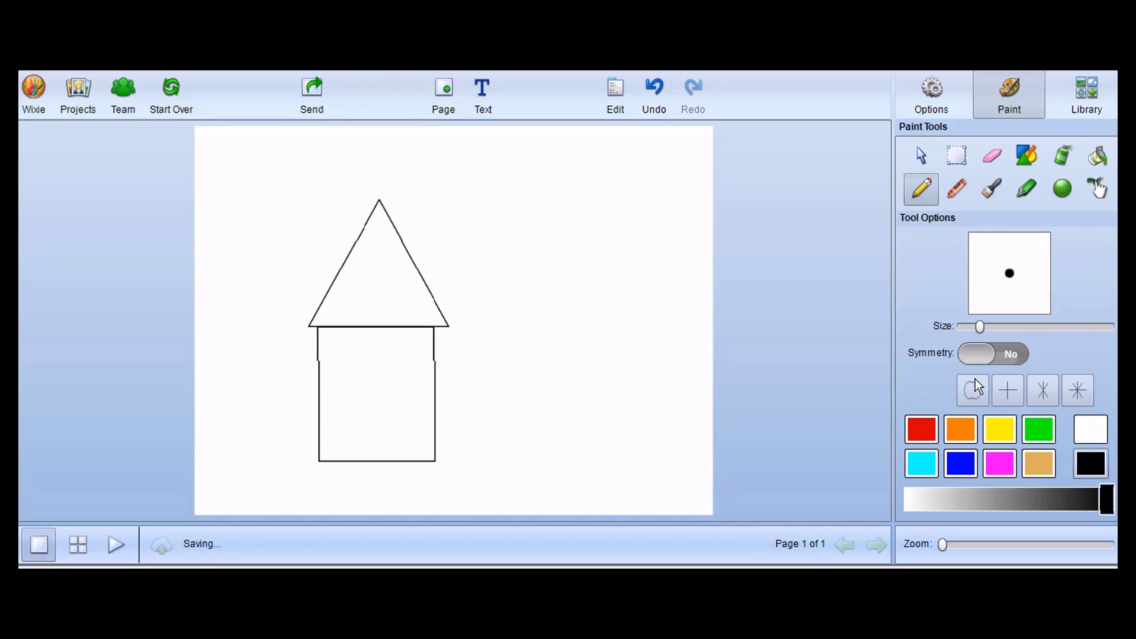
pyautogui.moveTo(980, 327); pyautogui.dragTo(961, 327)
pyautogui.moveTo(333, 348)
pyautogui.mouseDown()
pyautogui.moveTo(333, 377)
pyautogui.moveTo(348, 377)
pyautogui.moveTo(347, 348)
pyautogui.moveTo(332, 347)
pyautogui.mouseUp()
# Try to fill the triangular roof with the cloudy dark gray texture and undo the fill.
pyautogui.click(1097, 157)
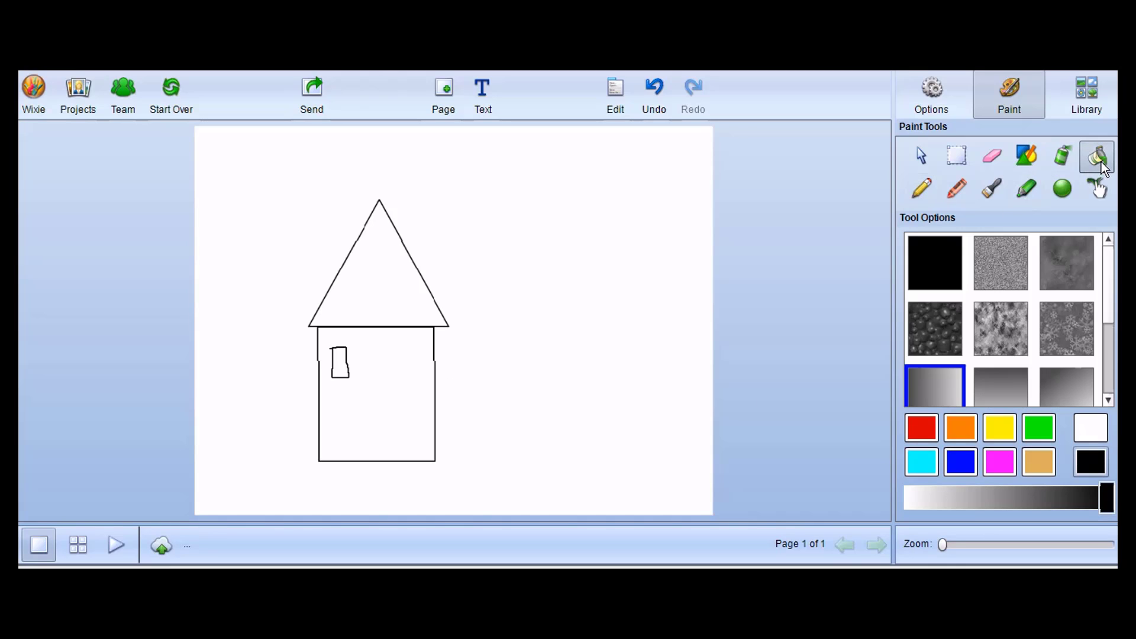
pyautogui.click(1065, 275)
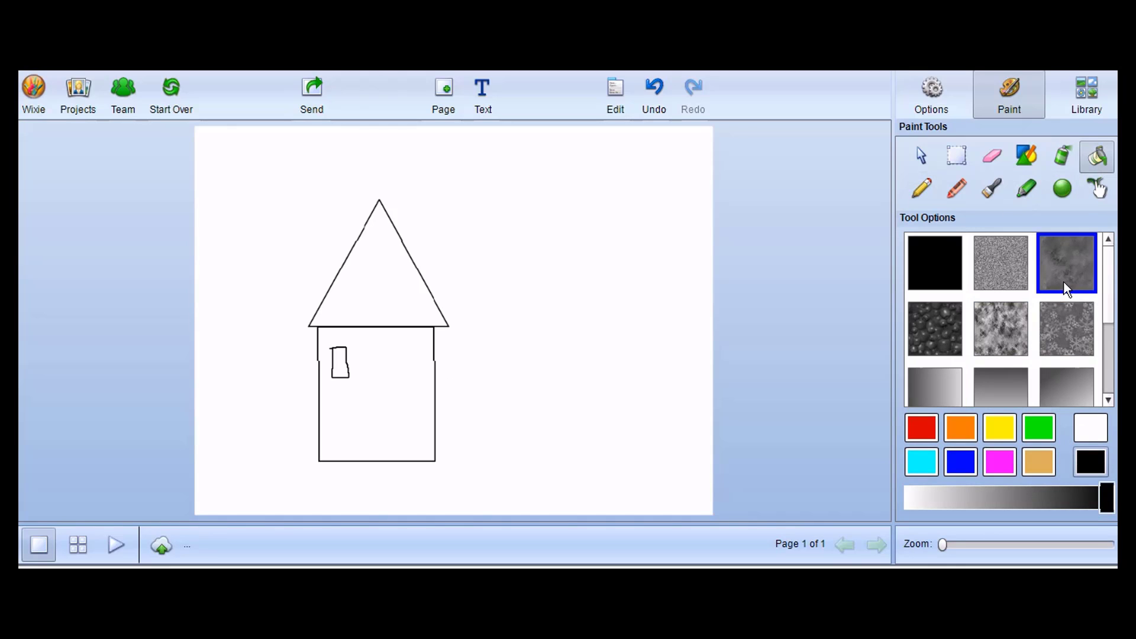
pyautogui.click(385, 285)
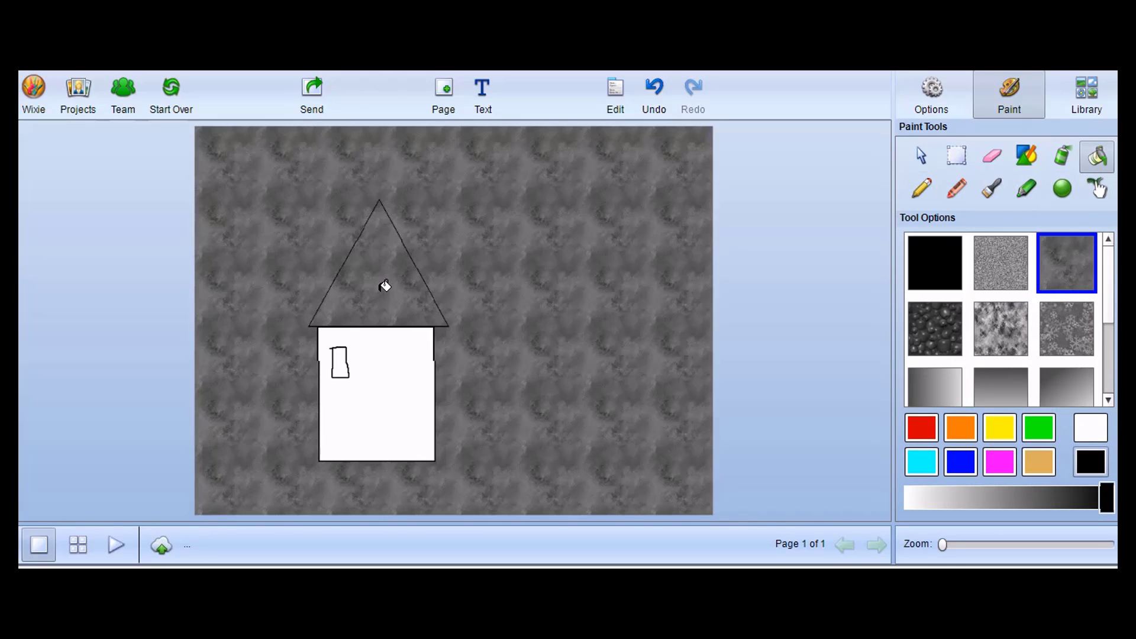
pyautogui.click(655, 98)
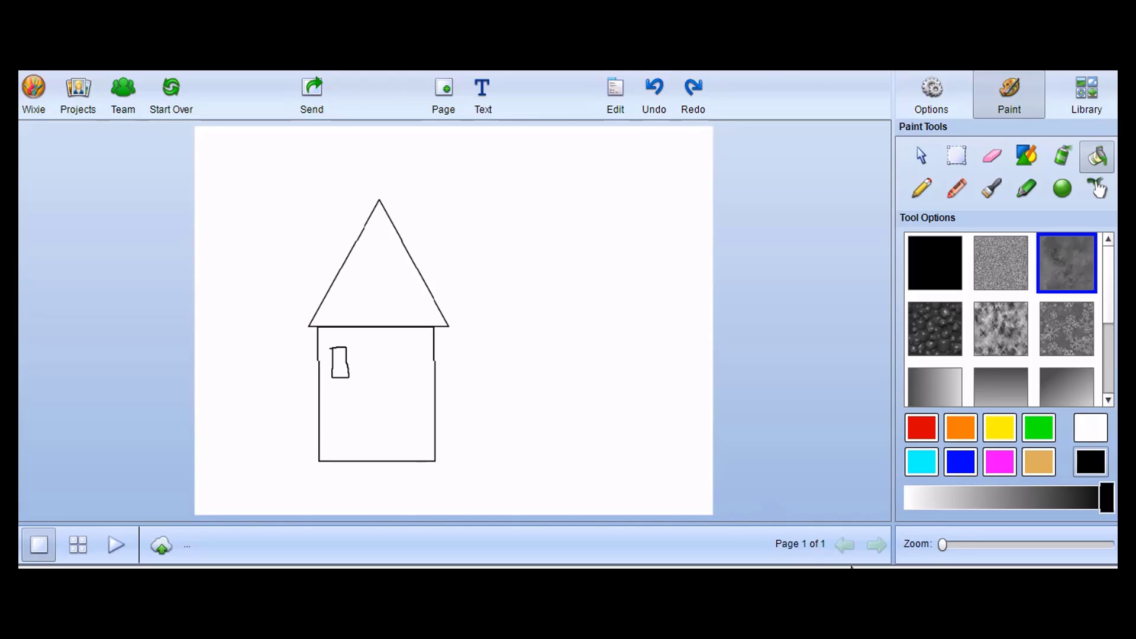
# Examine the roof outline up close for gaps, then return to the full-page view.
pyautogui.moveTo(941, 544); pyautogui.dragTo(964, 552)
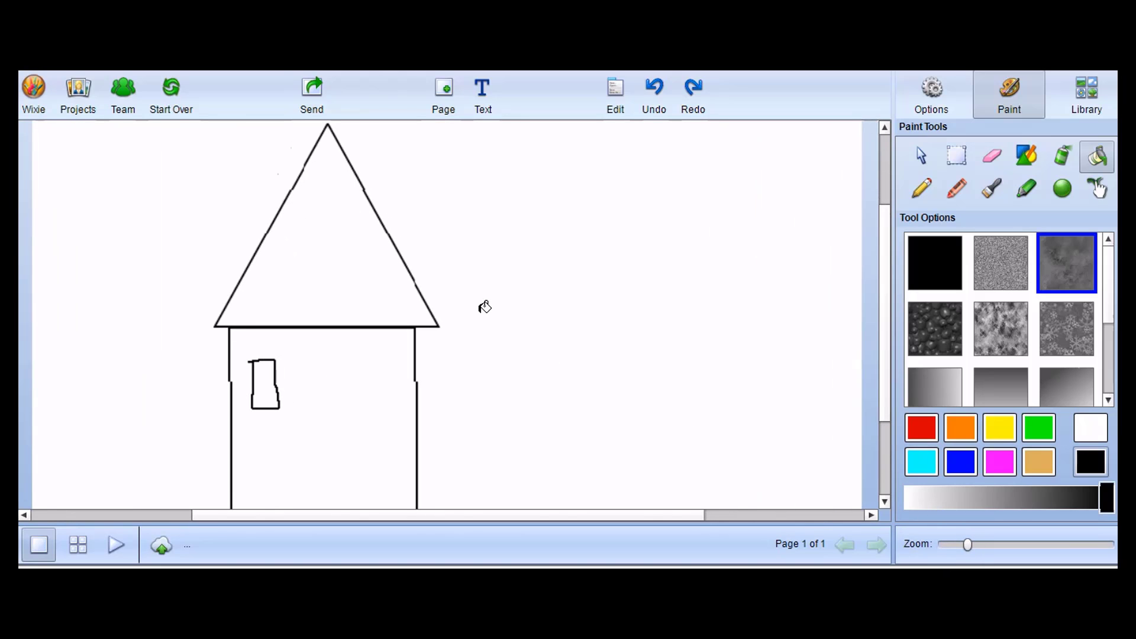
pyautogui.scroll(1, 484, 307)
pyautogui.moveTo(884, 343); pyautogui.dragTo(884, 286)
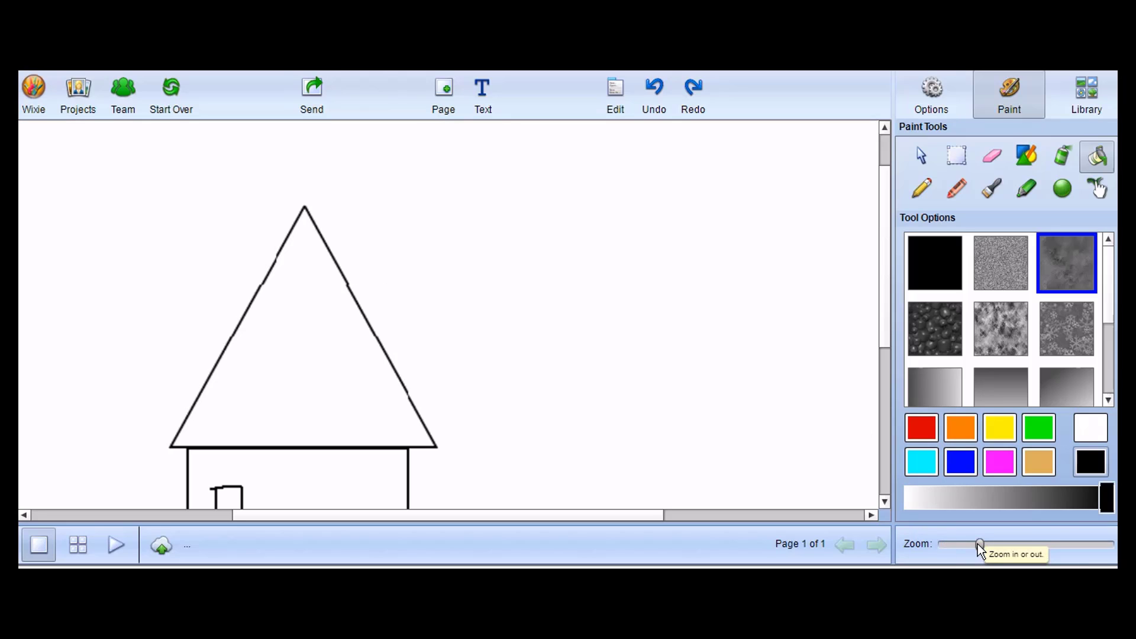
pyautogui.moveTo(977, 544); pyautogui.dragTo(929, 541)
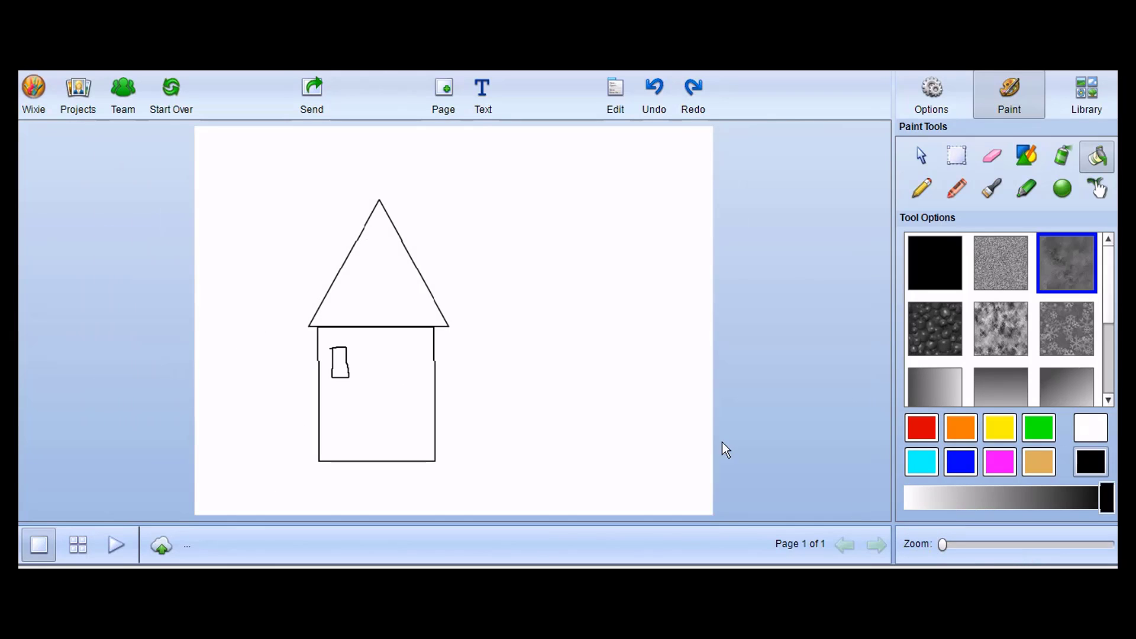
# Undo the window, the triangle's placement and its latest adjustments to get the active triangle selection back.
pyautogui.click(650, 110)
pyautogui.click(649, 110)
pyautogui.click(648, 108)
pyautogui.click(648, 107)
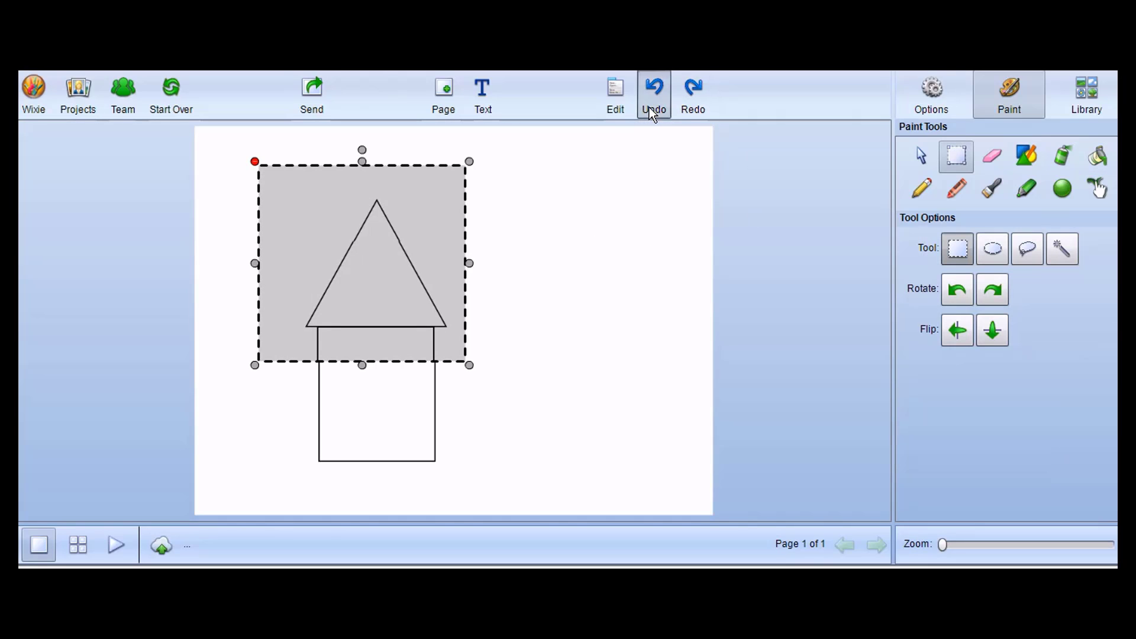
pyautogui.click(648, 107)
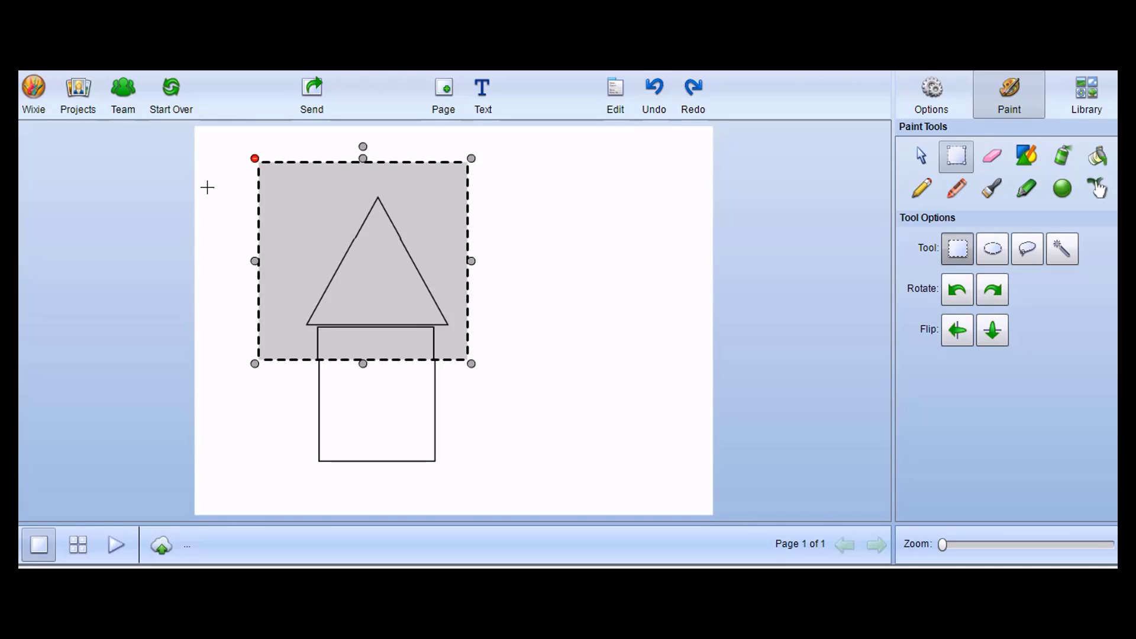
# Delete the selected triangle and draw a new thin black triangle outline in the empty area to the right of the house wall.
pyautogui.press('Delete')
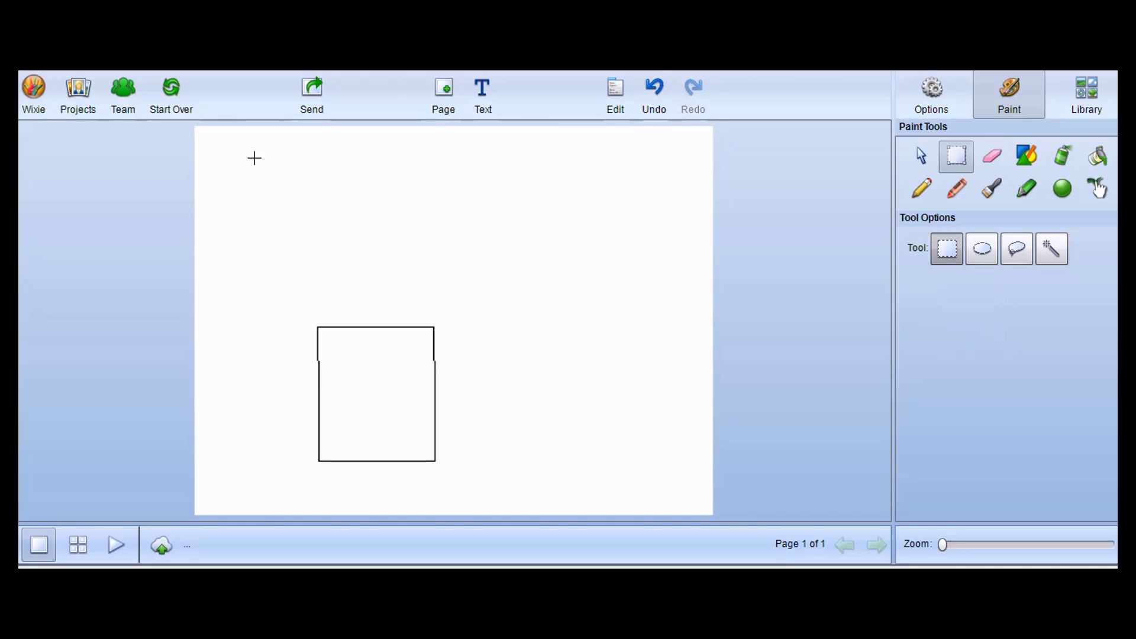
pyautogui.click(1026, 154)
pyautogui.click(1039, 314)
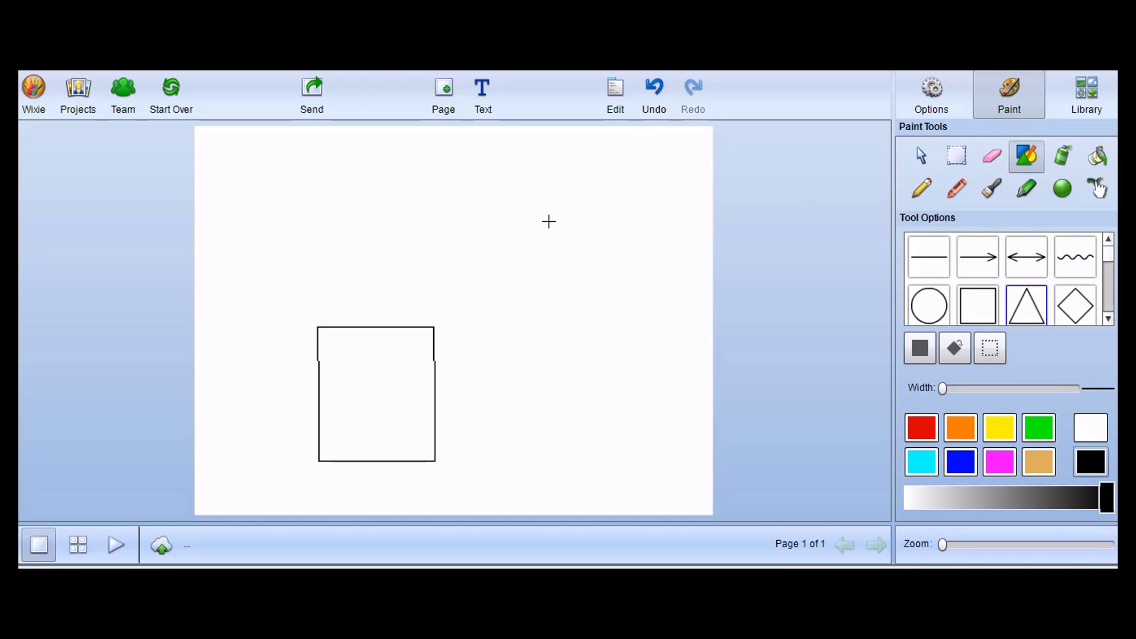
pyautogui.moveTo(508, 188); pyautogui.dragTo(660, 339)
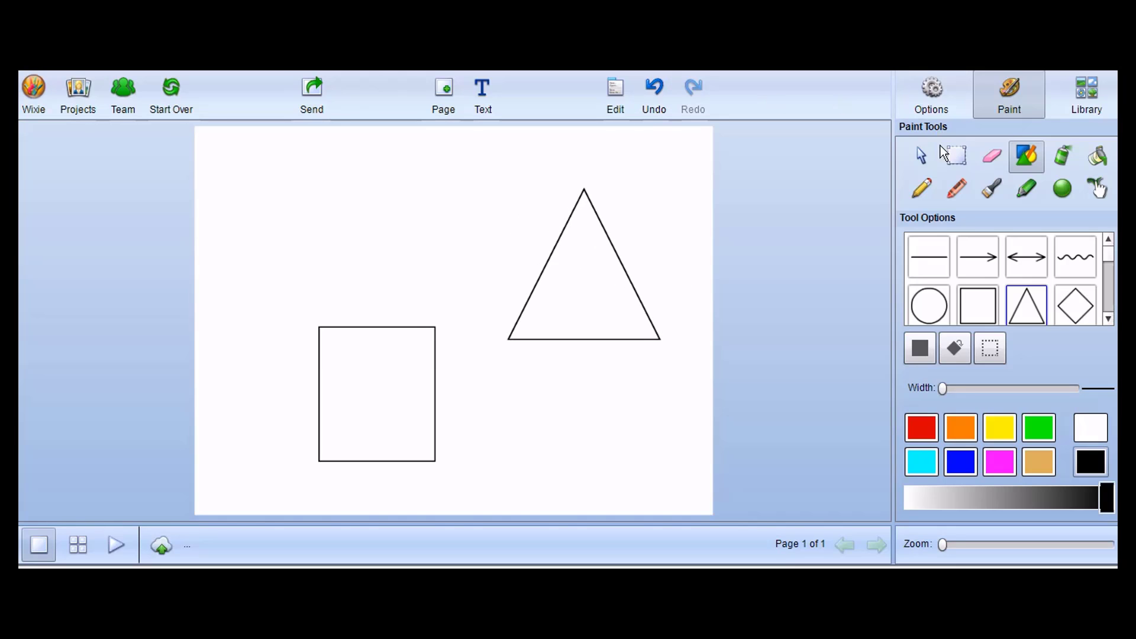
# Select the new triangle with a rectangular selection and place it centred on the wall's upper edge as the roof.
pyautogui.click(951, 160)
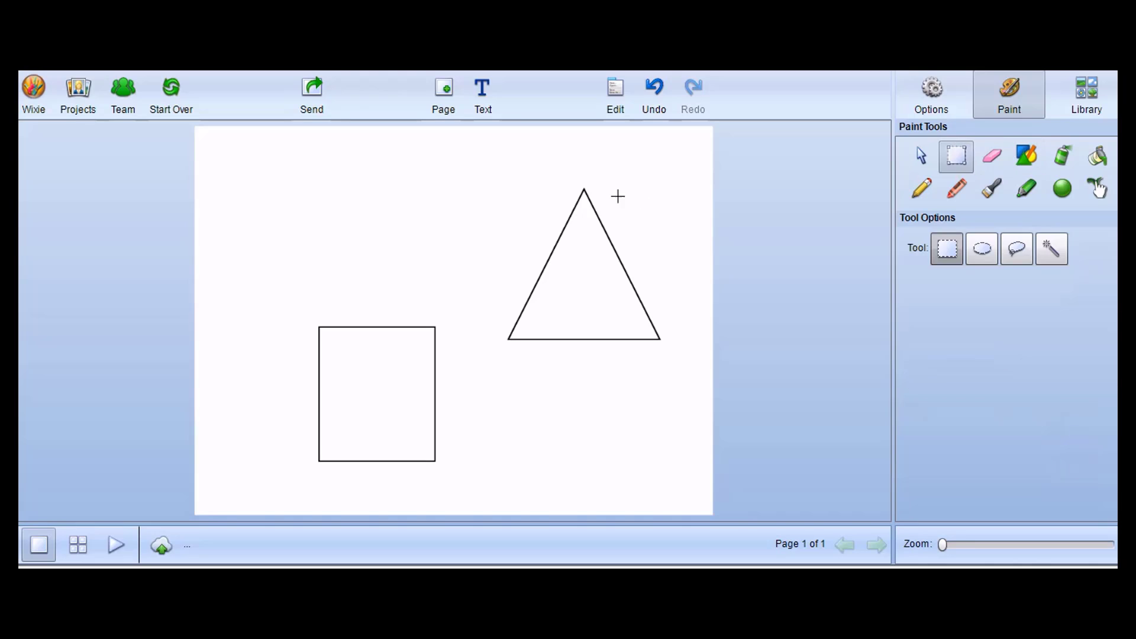
pyautogui.moveTo(474, 169); pyautogui.dragTo(692, 364)
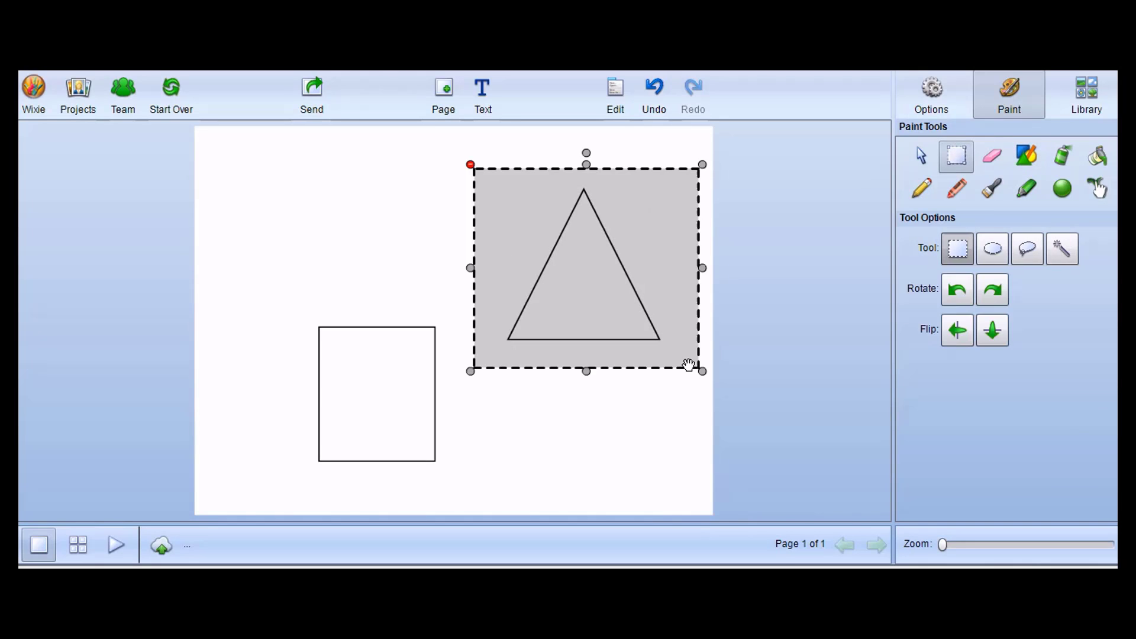
pyautogui.moveTo(606, 316); pyautogui.dragTo(398, 299)
pyautogui.click(616, 313)
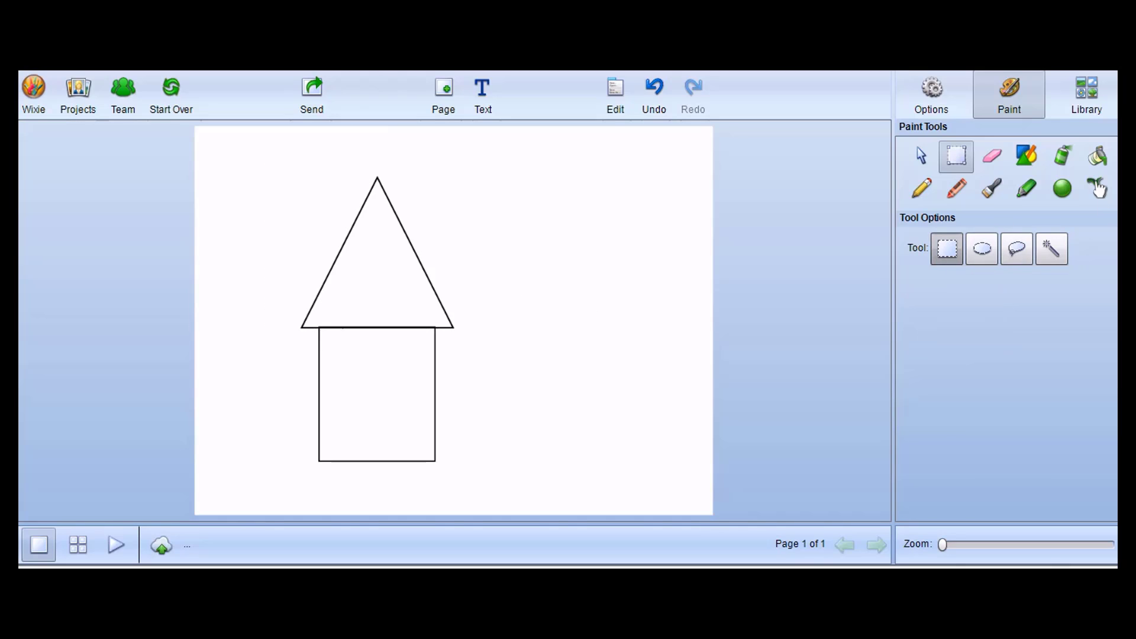
# Fill the triangular roof with the cloudy dark gray texture.
pyautogui.click(1097, 155)
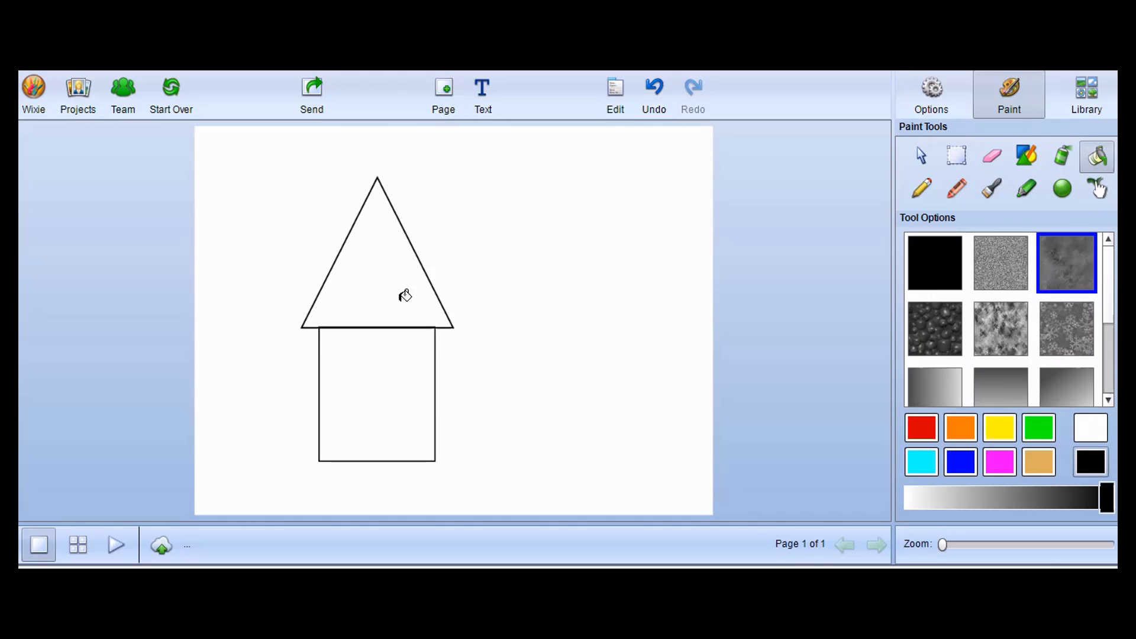
pyautogui.click(404, 295)
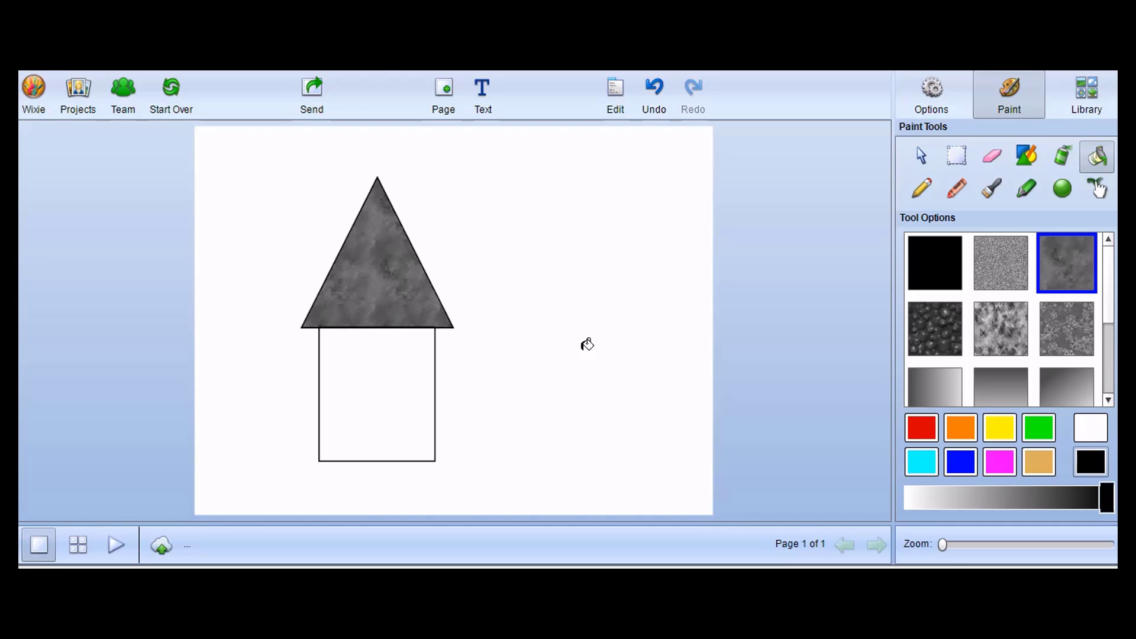